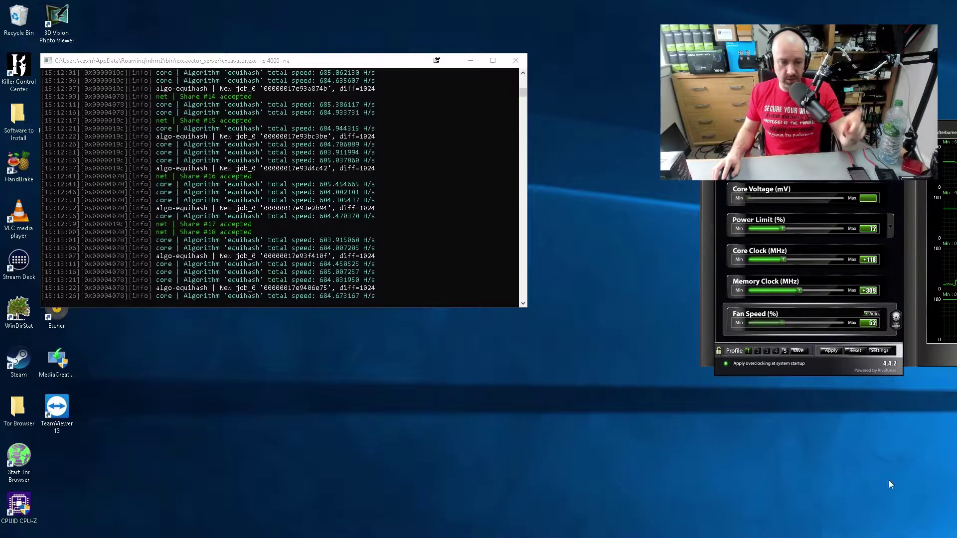
- Check the Main PC miner in Awesome Miner, minimize it, and move Afterburner fully into view
{"action": "key", "text": "alt+Tab"}
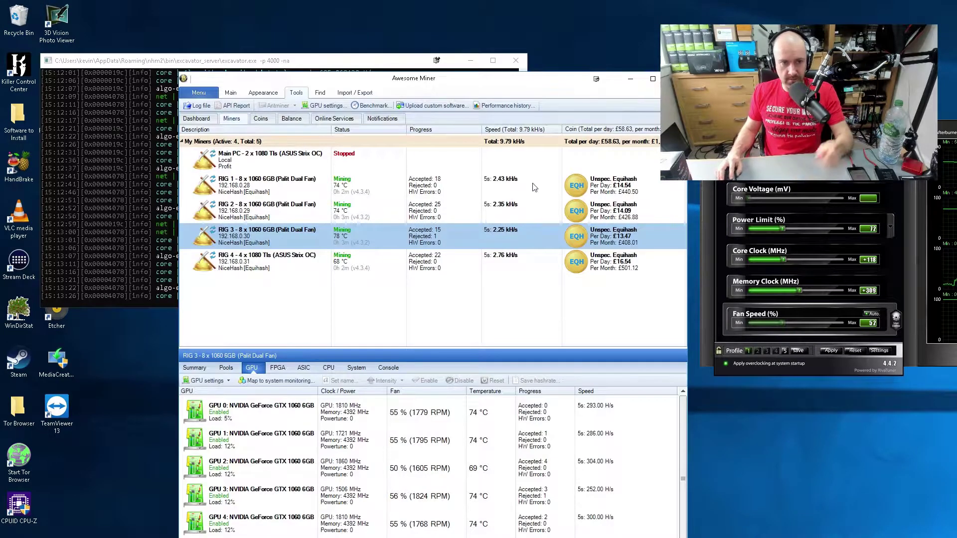
{"action": "left_click", "coordinate": [307, 168]}
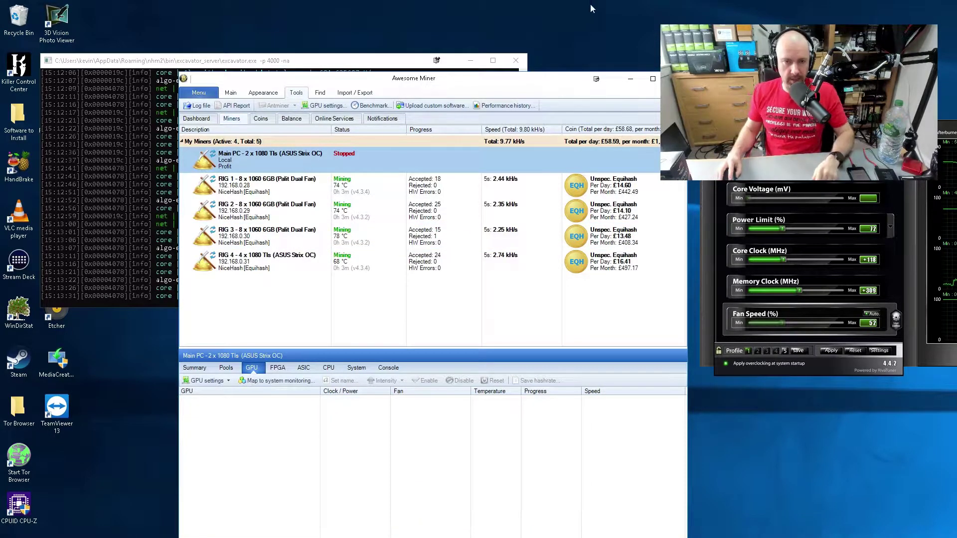
{"action": "left_click", "coordinate": [631, 78]}
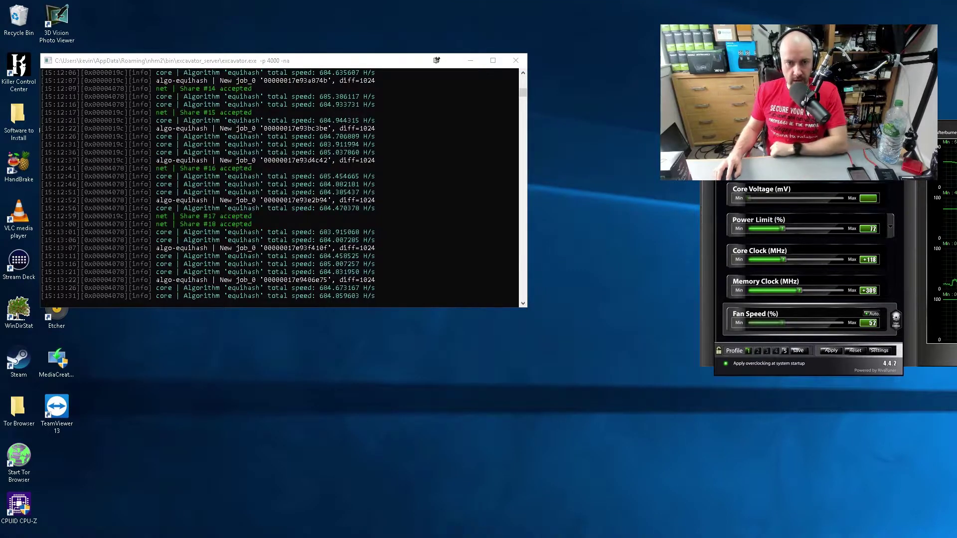
{"action": "left_click_drag", "start_coordinate": [731, 125], "coordinate": [622, 178]}
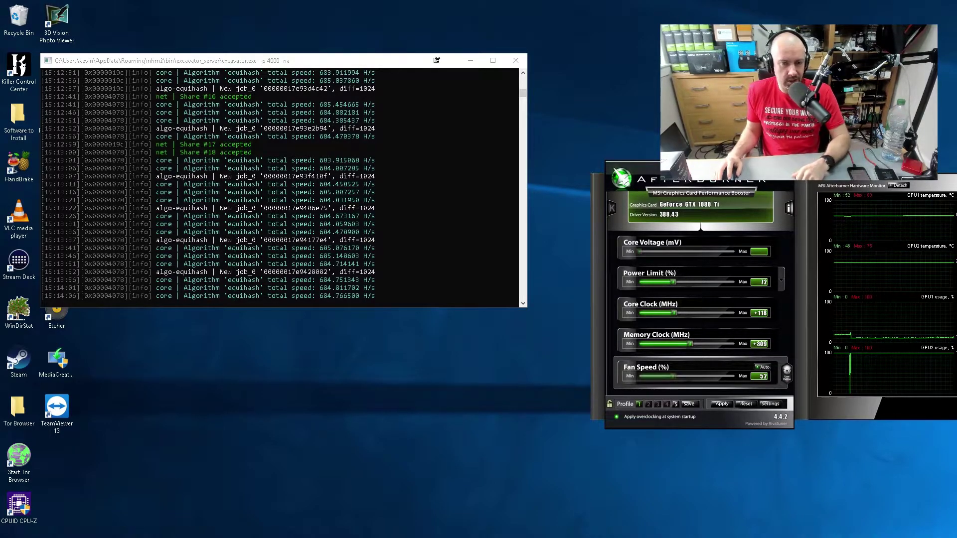
- Open Afterburner's properties at the User Interface settings page
{"action": "left_click", "coordinate": [771, 405]}
{"action": "left_click", "coordinate": [799, 192]}
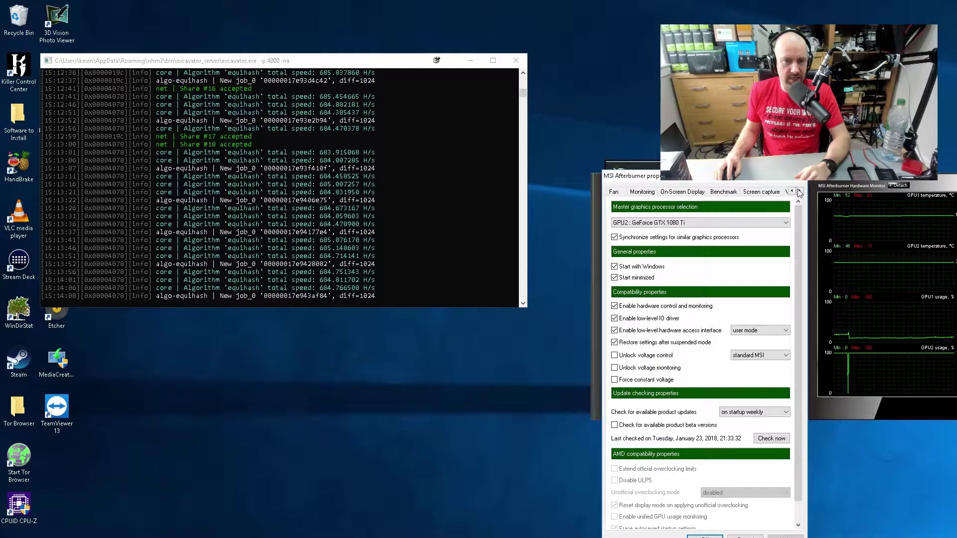
{"action": "left_click", "coordinate": [799, 192]}
{"action": "left_click", "coordinate": [799, 192]}
{"action": "left_click", "coordinate": [799, 192]}
{"action": "left_click", "coordinate": [763, 192]}
- Preview the v3 big edition and red Cyborg skins, then cancel without applying either
{"action": "left_click", "coordinate": [735, 340]}
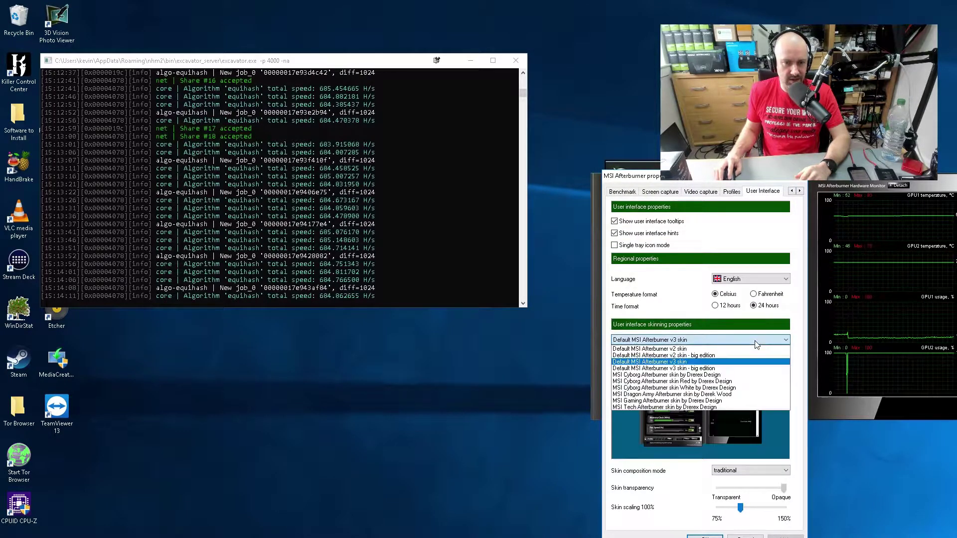
{"action": "left_click", "coordinate": [729, 369]}
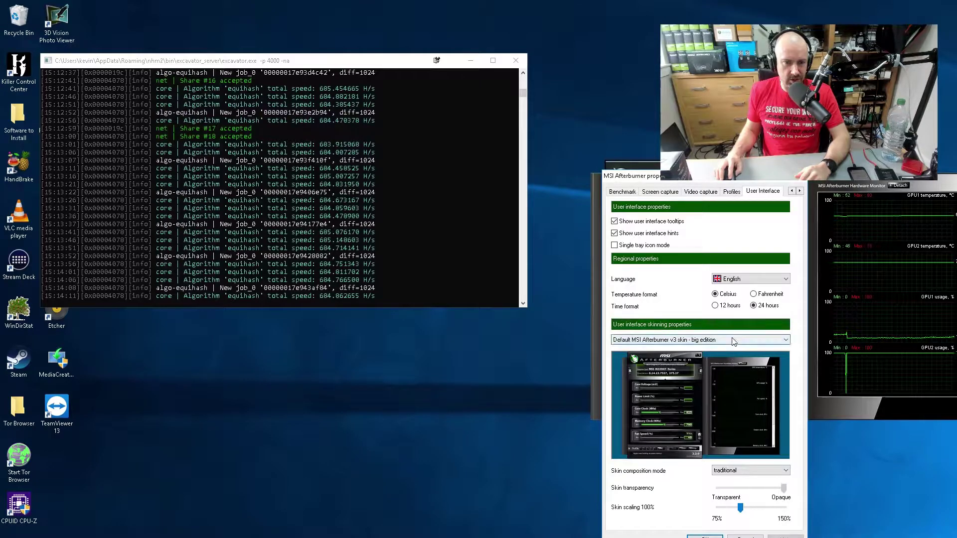
{"action": "left_click", "coordinate": [728, 339]}
{"action": "left_click", "coordinate": [720, 380]}
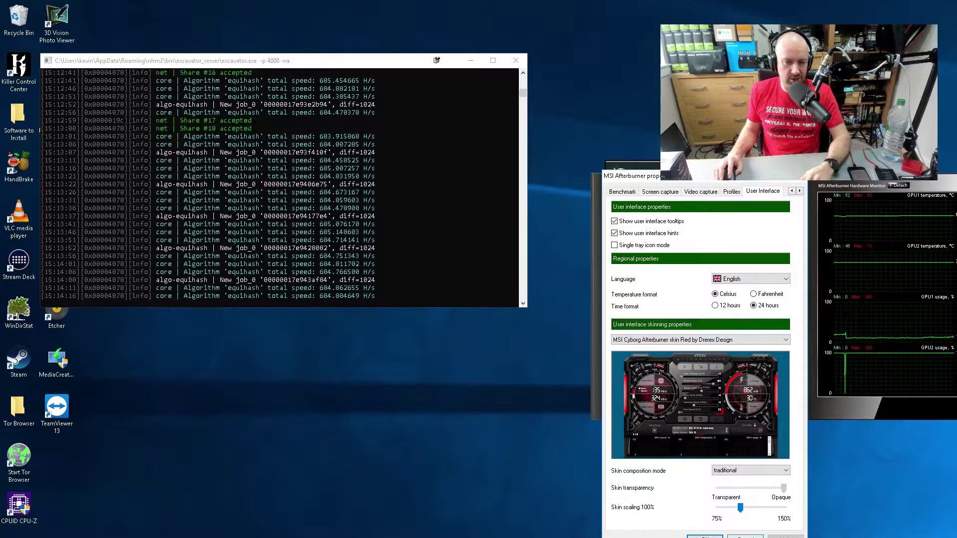
{"action": "left_click", "coordinate": [746, 536]}
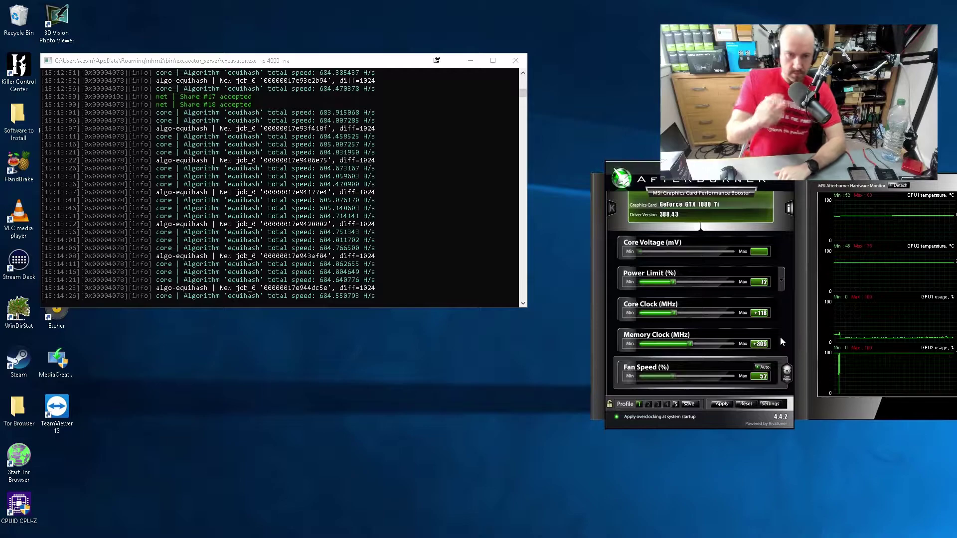
- Load profile 5, try a manual 56% fan speed before restoring Auto, and lower the core clock toward -80
{"action": "left_click", "coordinate": [676, 404]}
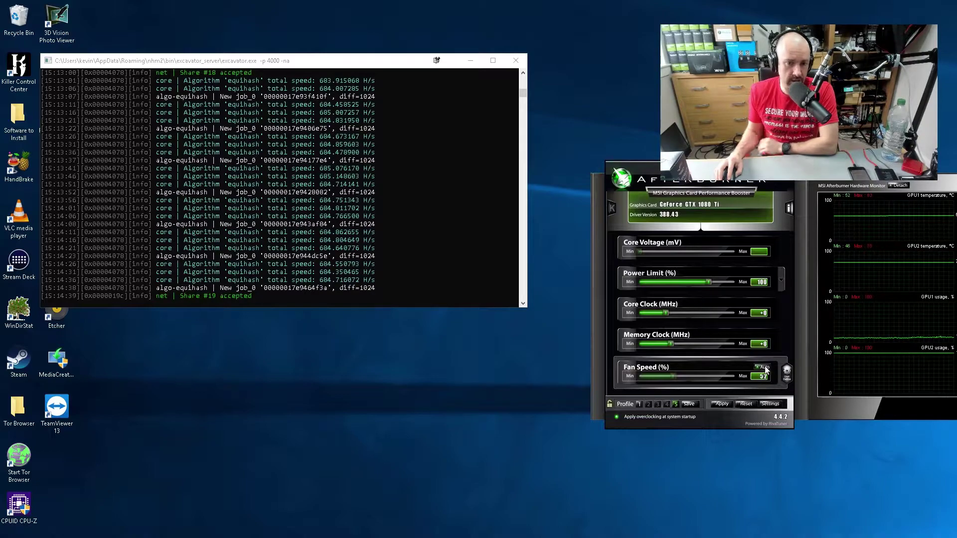
{"action": "left_click", "coordinate": [765, 367]}
{"action": "left_click_drag", "start_coordinate": [671, 375], "coordinate": [679, 375]}
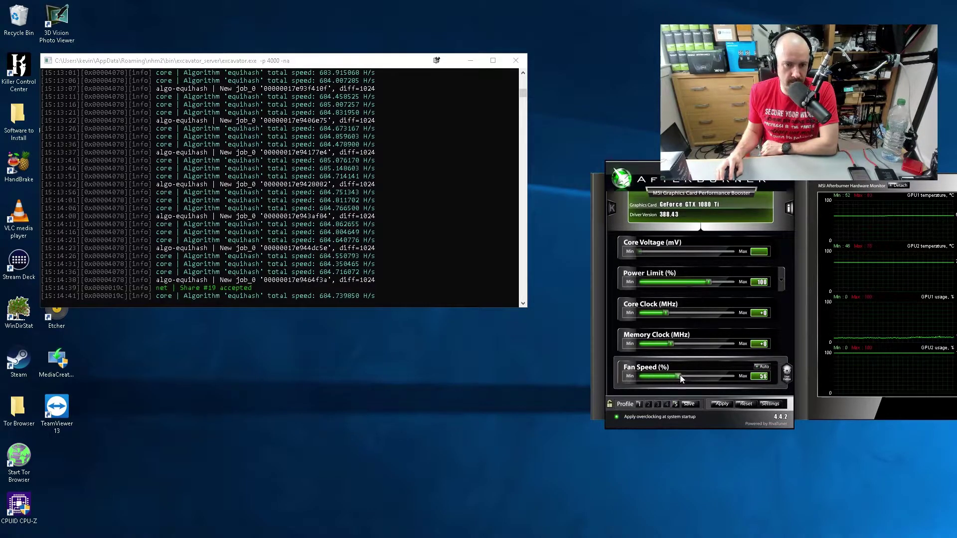
{"action": "left_click", "coordinate": [765, 367]}
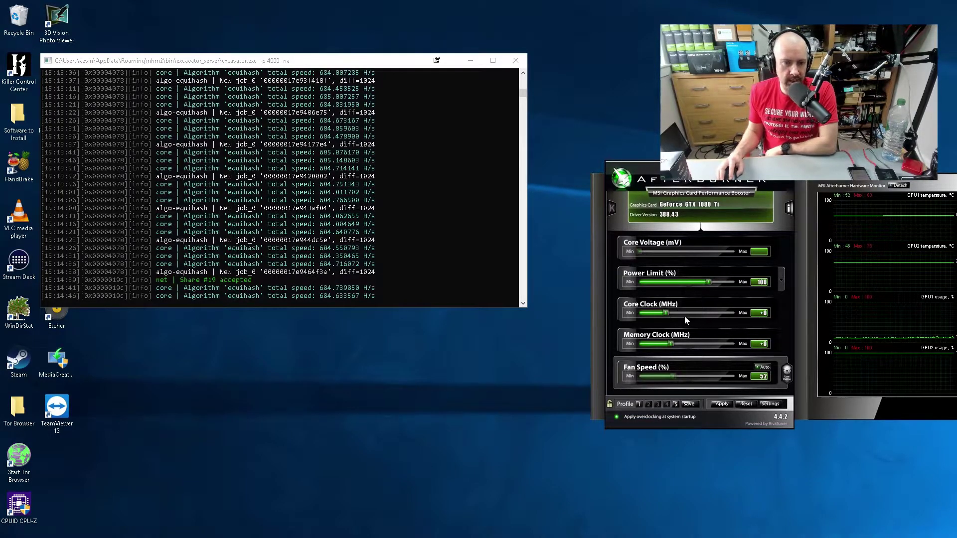
{"action": "mouse_move", "coordinate": [666, 313]}
{"action": "left_mouse_down"}
{"action": "mouse_move", "coordinate": [688, 318]}
{"action": "mouse_move", "coordinate": [665, 318]}
{"action": "left_mouse_up"}
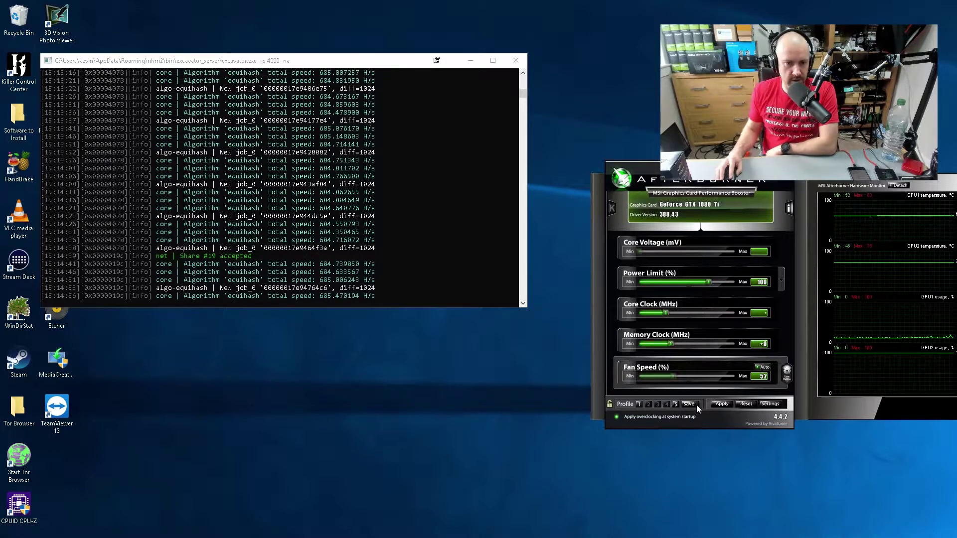
- Reload profile 5, then bring the core clock offset from +66 down to +44 with memory at +100
{"action": "left_click", "coordinate": [676, 405]}
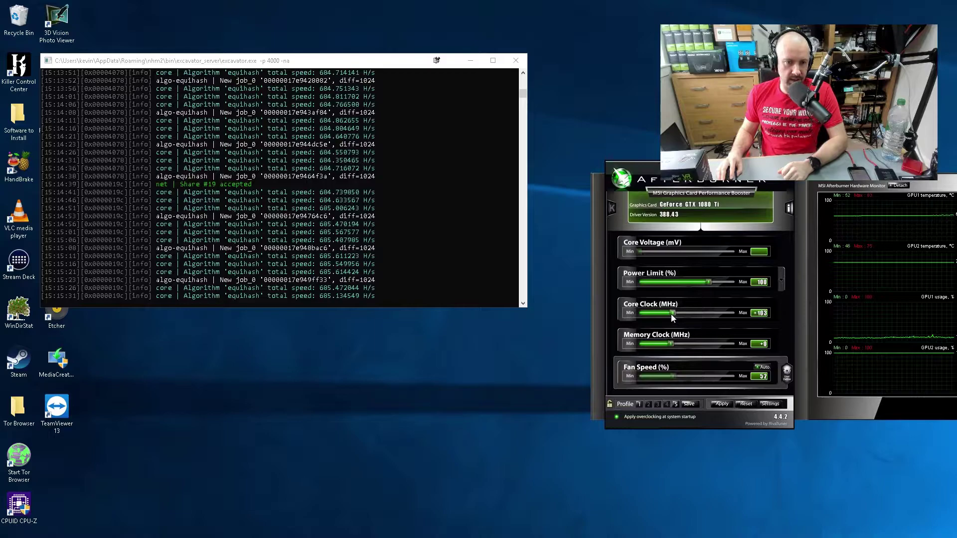
{"action": "left_click_drag", "start_coordinate": [668, 313], "coordinate": [686, 349]}
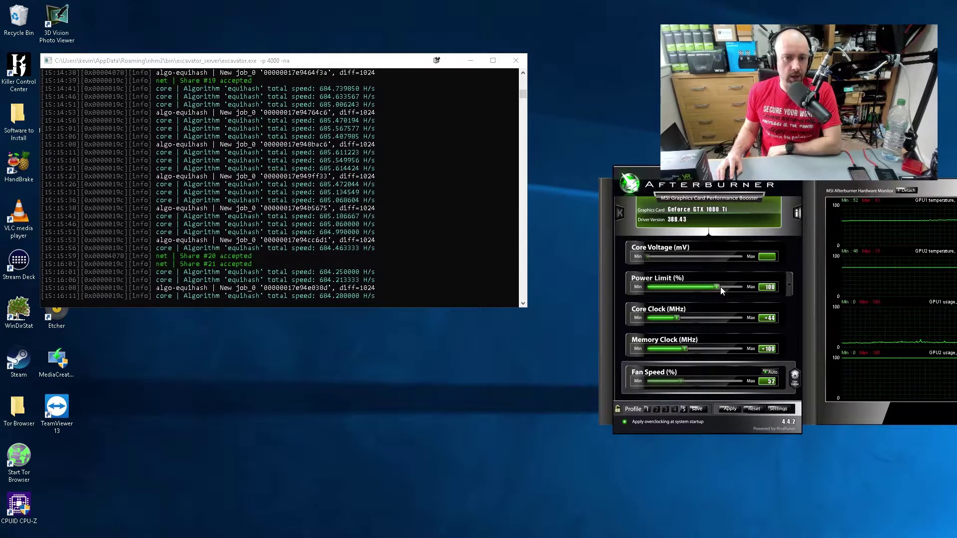
- Raise the power limit above 100%, stepping it through 108 and 109 up to 110%
{"action": "mouse_move", "coordinate": [720, 286]}
{"action": "left_mouse_down"}
{"action": "mouse_move", "coordinate": [733, 296]}
{"action": "mouse_move", "coordinate": [721, 291]}
{"action": "left_mouse_up"}
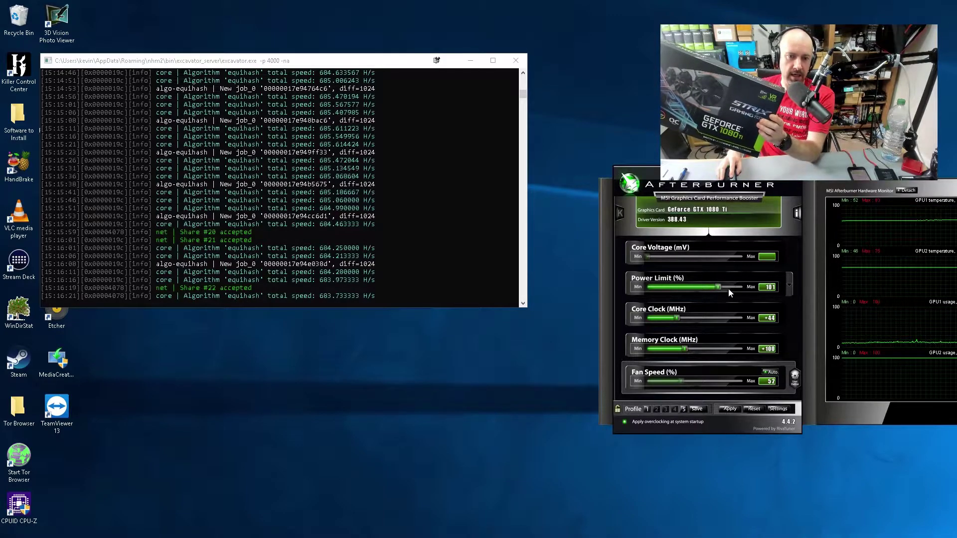
{"action": "left_click", "coordinate": [728, 288]}
{"action": "left_click", "coordinate": [732, 286]}
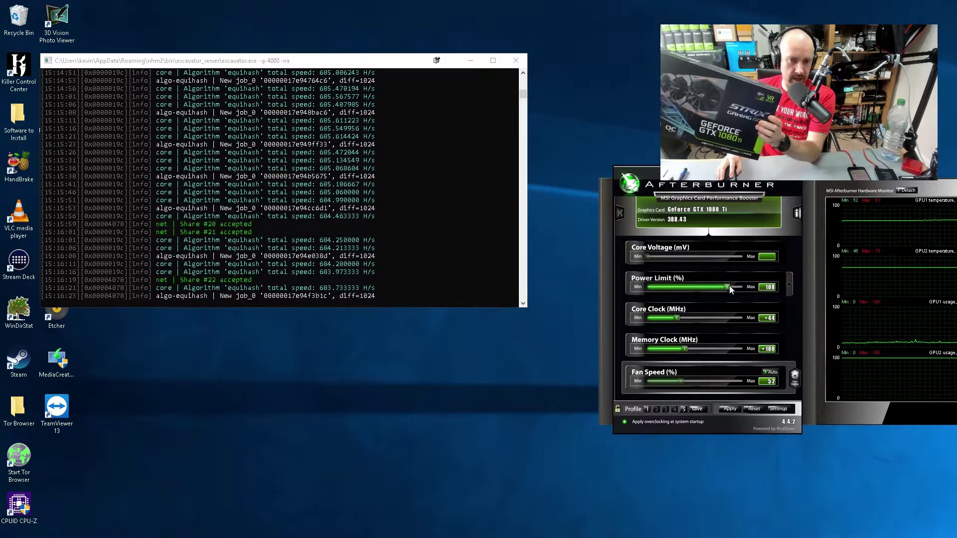
{"action": "left_click", "coordinate": [732, 286]}
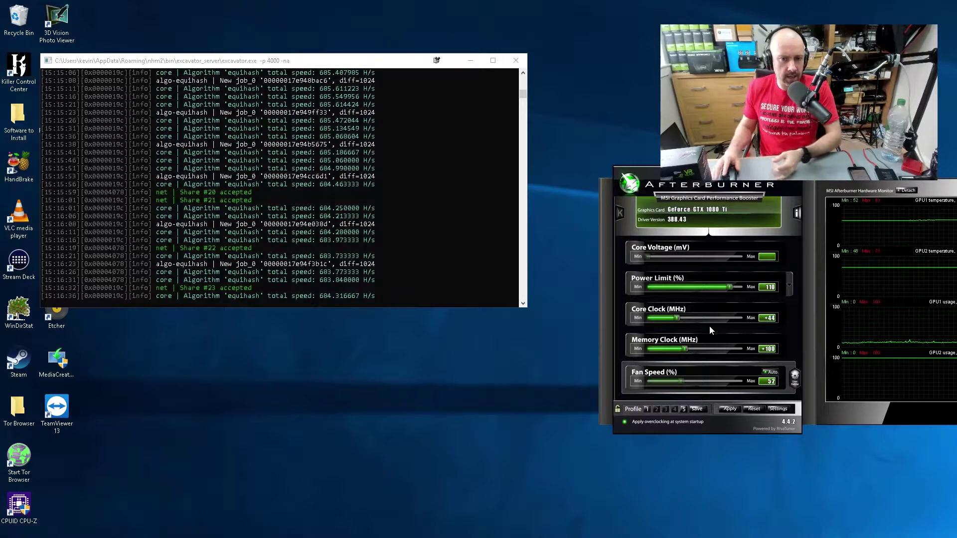
- Load saved profile 1 with its 72% power limit and +118 core clock offset
{"action": "left_click", "coordinate": [646, 409]}
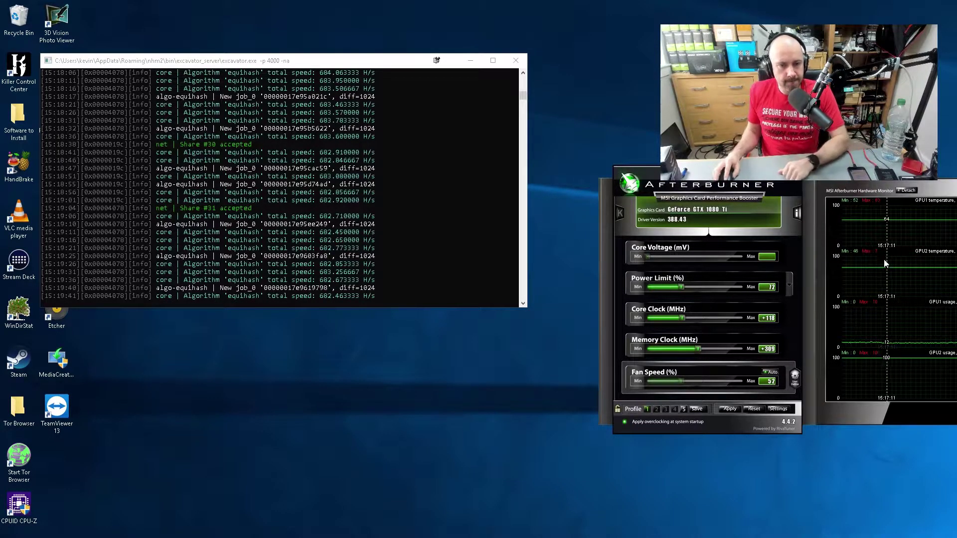
- Load profile 5, try core +380 and memory +186, then reload profile 1 at 72% power
{"action": "left_click", "coordinate": [684, 408]}
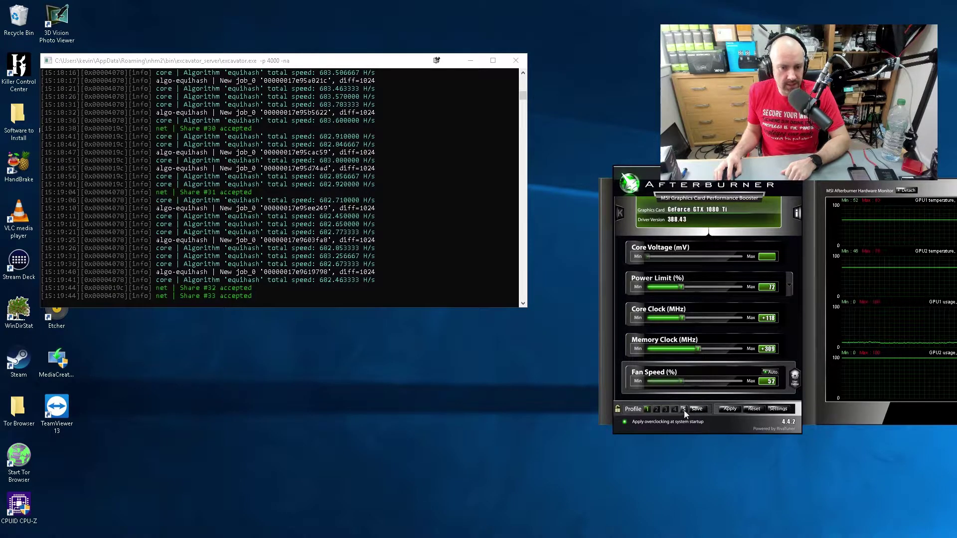
{"action": "left_click", "coordinate": [696, 318]}
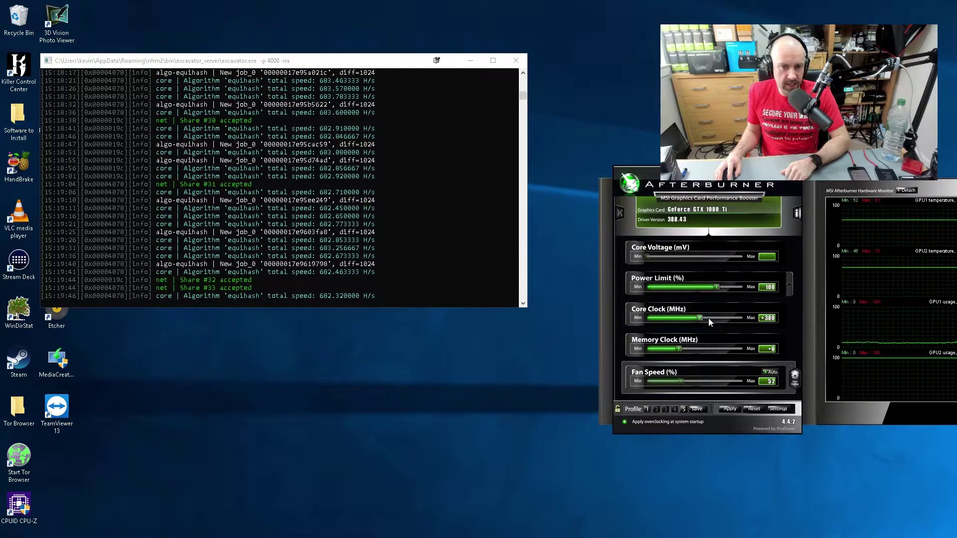
{"action": "left_click_drag", "start_coordinate": [679, 349], "coordinate": [712, 349]}
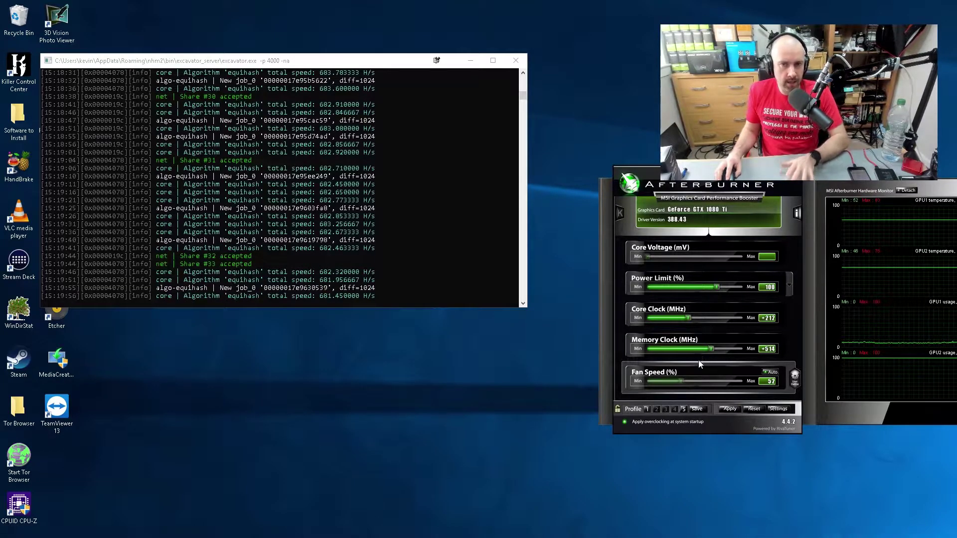
{"action": "left_click", "coordinate": [647, 409]}
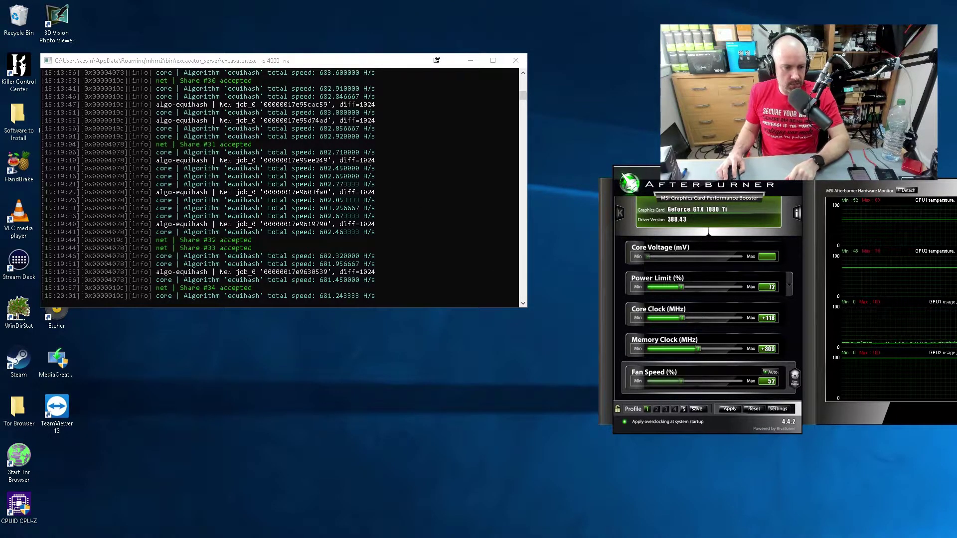
- Show RIG 1's GTX 1060 GPU stats in Awesome Miner, then move the window aside
{"action": "key", "text": "alt+Tab"}
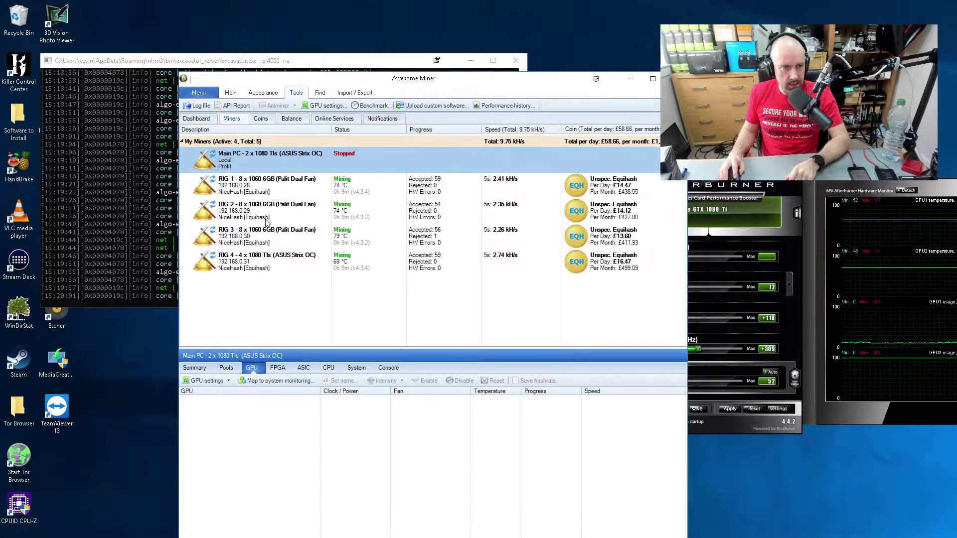
{"action": "left_click", "coordinate": [257, 195]}
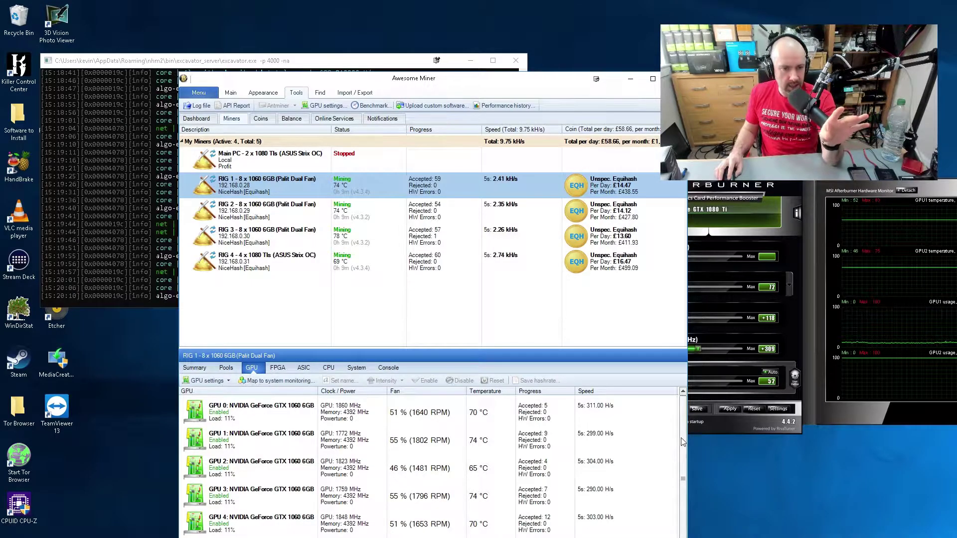
{"action": "left_click_drag", "start_coordinate": [684, 445], "coordinate": [684, 474]}
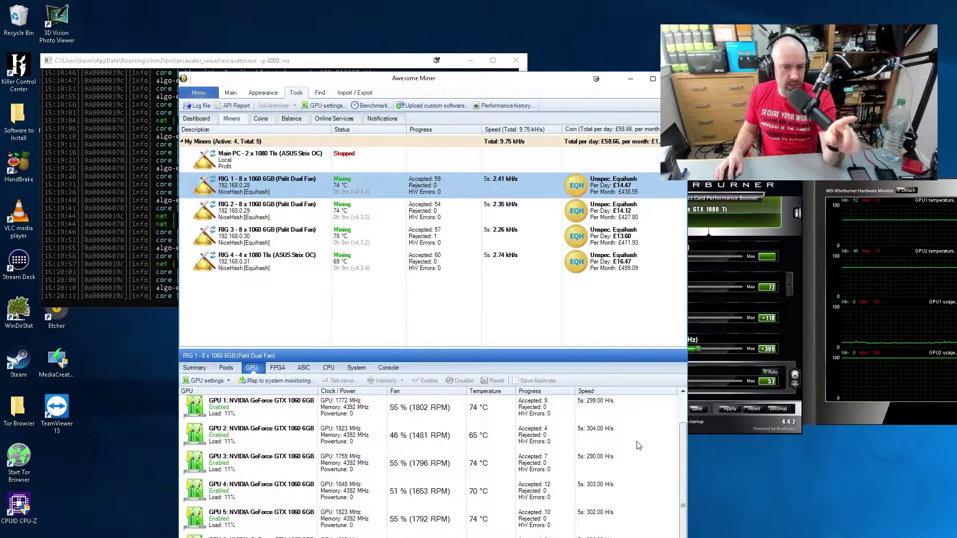
{"action": "scroll", "coordinate": [684, 505], "scroll_direction": "up", "scroll_amount": 2}
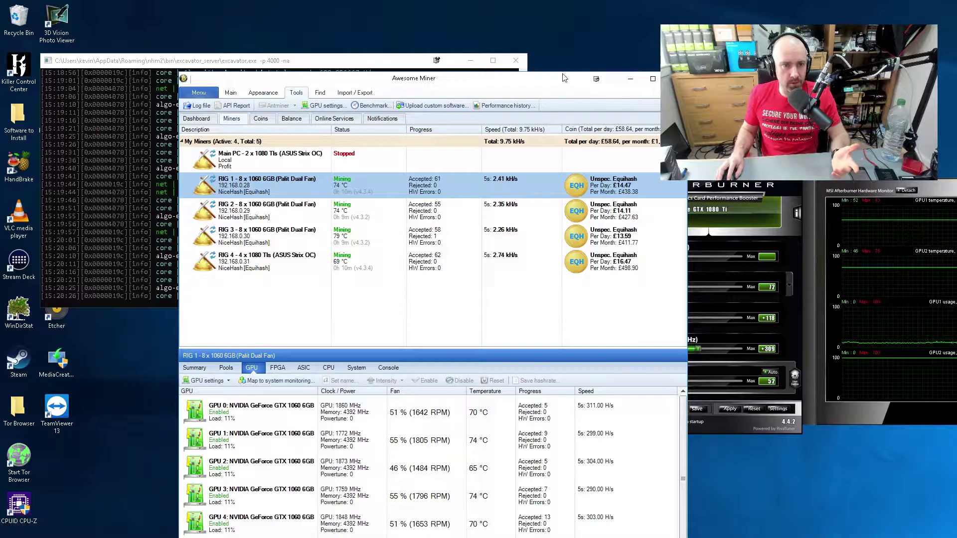
{"action": "left_click_drag", "start_coordinate": [543, 83], "coordinate": [644, 111]}
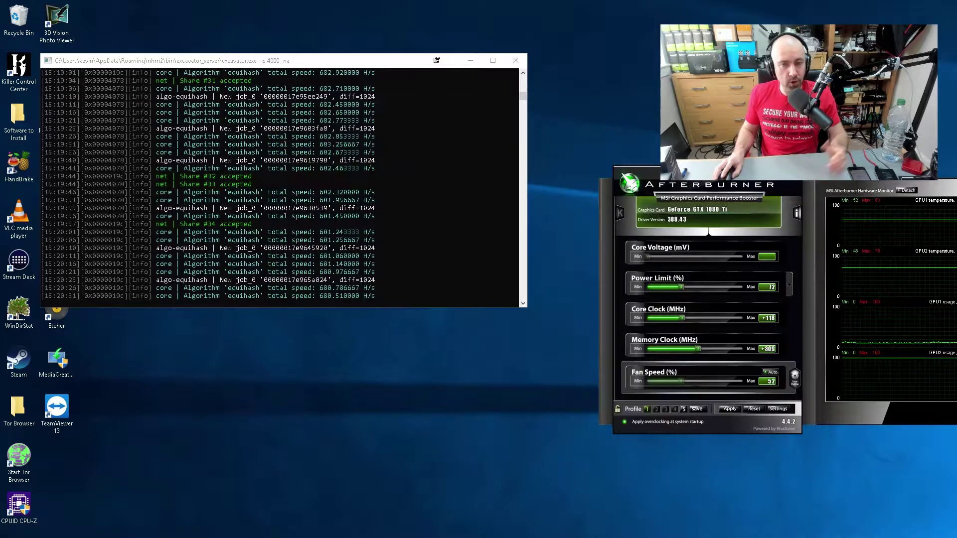
- Close Awesome Miner with Alt+F4 to return to Afterburner
{"action": "key", "text": "alt+F4"}
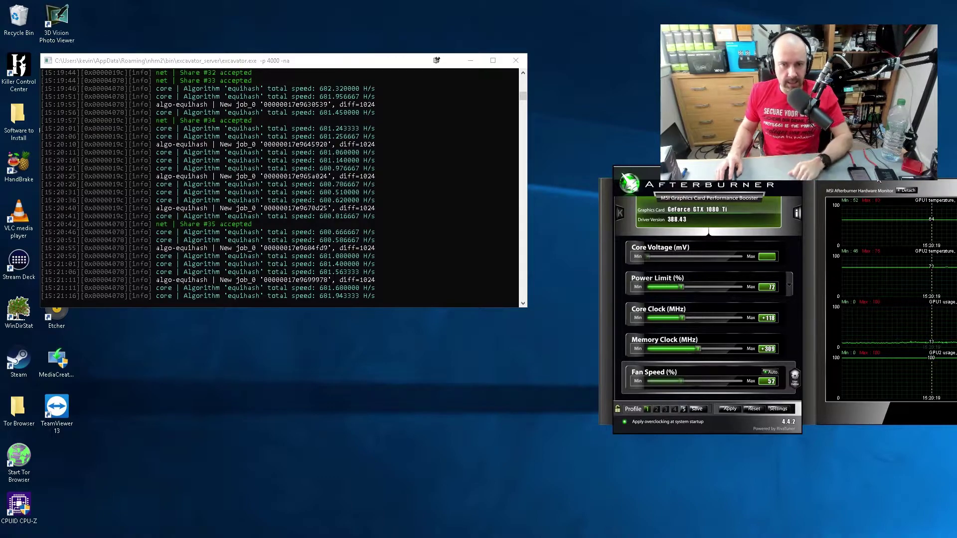
- Drag the Afterburner window up and left next to the miner console
{"action": "left_click_drag", "start_coordinate": [723, 174], "coordinate": [674, 79]}
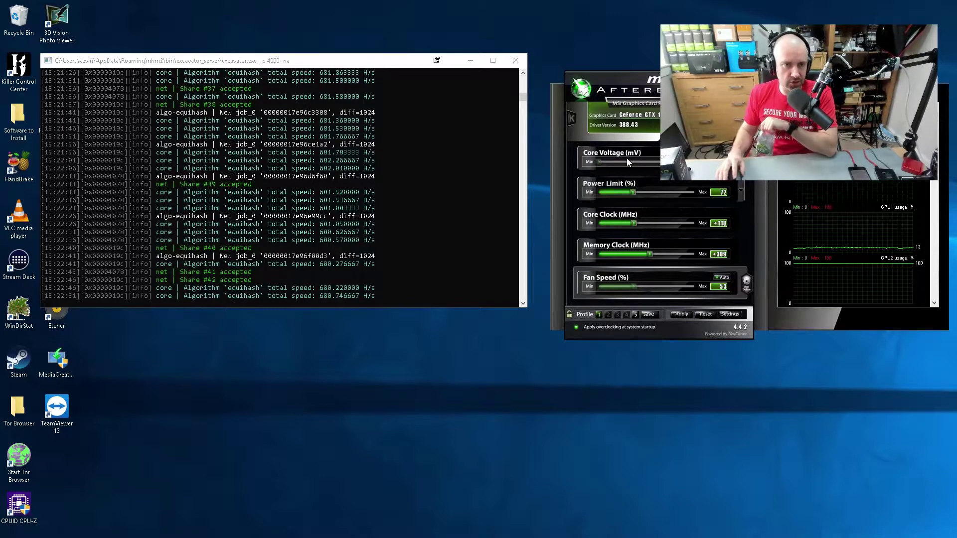
- Enable Unlock voltage control in Afterburner settings, declining the immediate restart
{"action": "left_click_drag", "start_coordinate": [635, 159], "coordinate": [637, 159]}
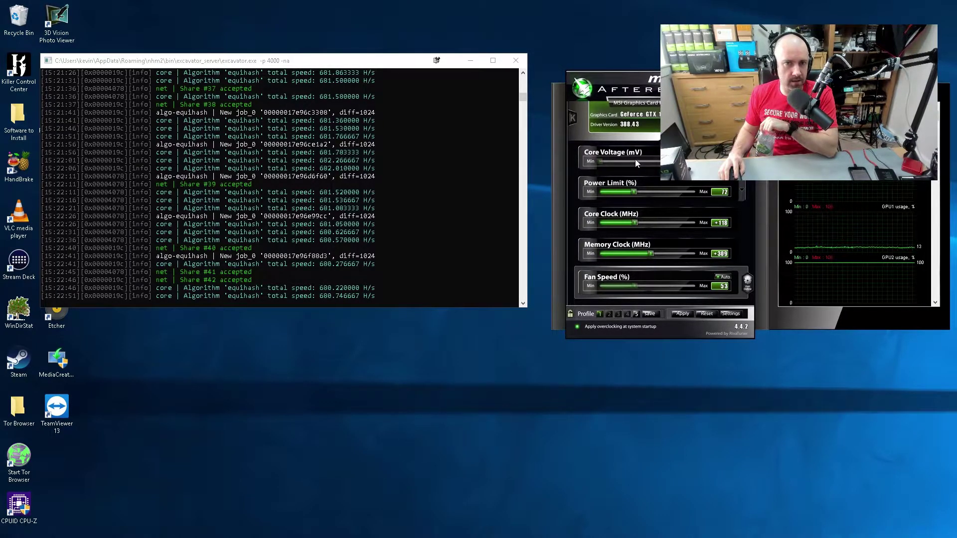
{"action": "left_click", "coordinate": [731, 313]}
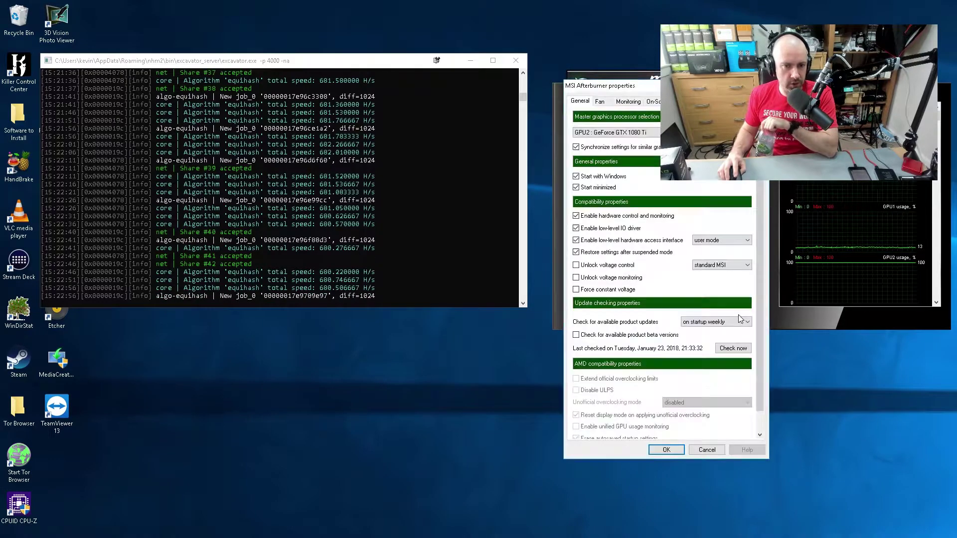
{"action": "left_click", "coordinate": [579, 267]}
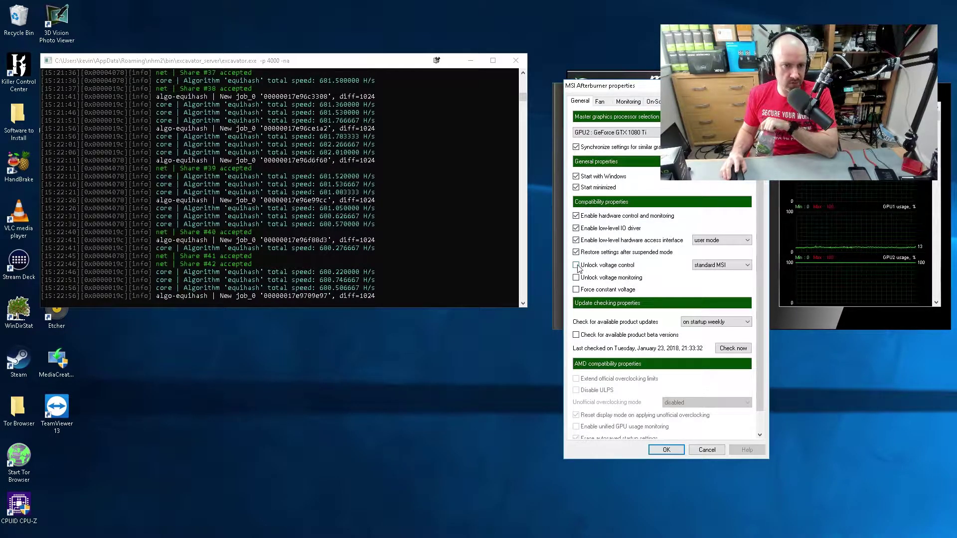
{"action": "left_click", "coordinate": [662, 451]}
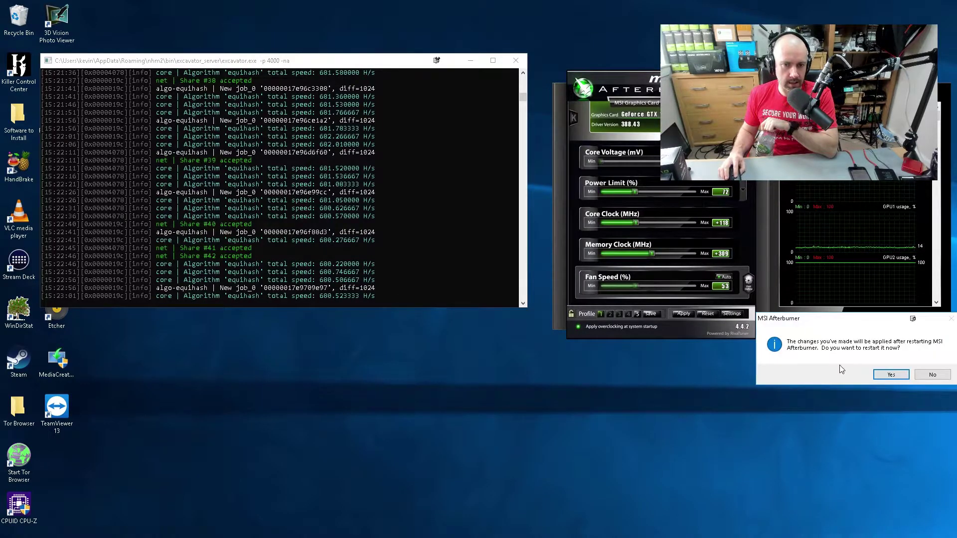
{"action": "left_click", "coordinate": [943, 378]}
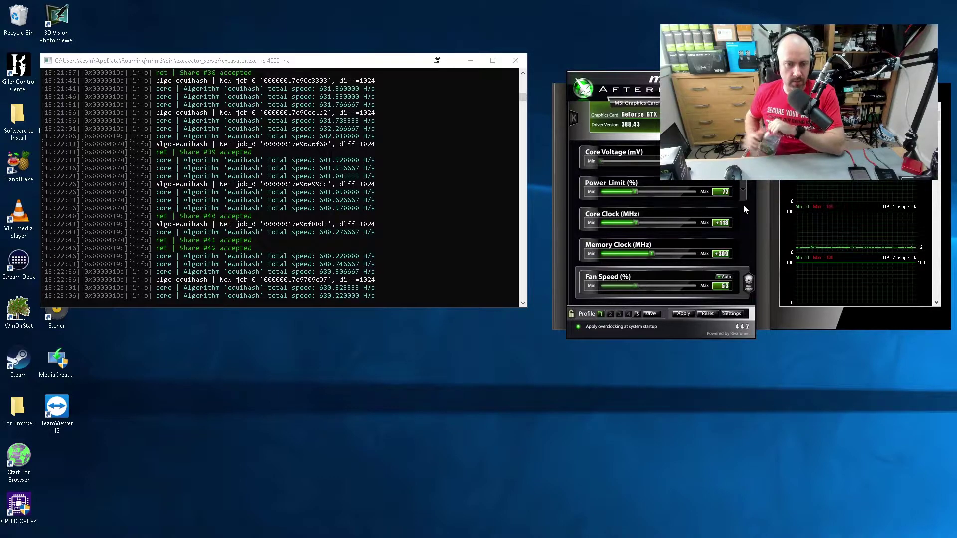
{"action": "left_click", "coordinate": [731, 314]}
{"action": "left_click", "coordinate": [666, 450]}
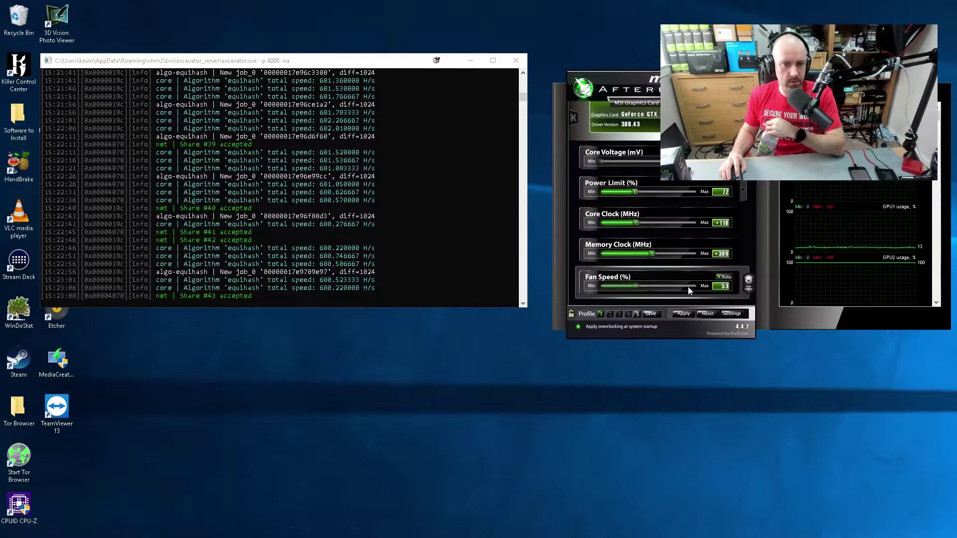
- Relaunch MSI Afterburner from the Start menu, granting it admin rights
{"action": "key", "text": "super"}
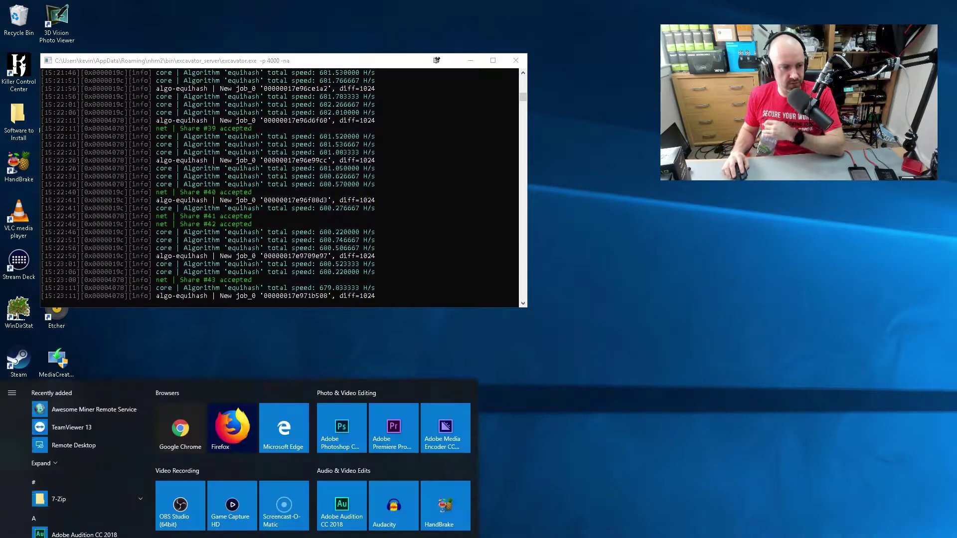
{"action": "scroll", "coordinate": [313, 459], "scroll_direction": "down", "scroll_amount": 5}
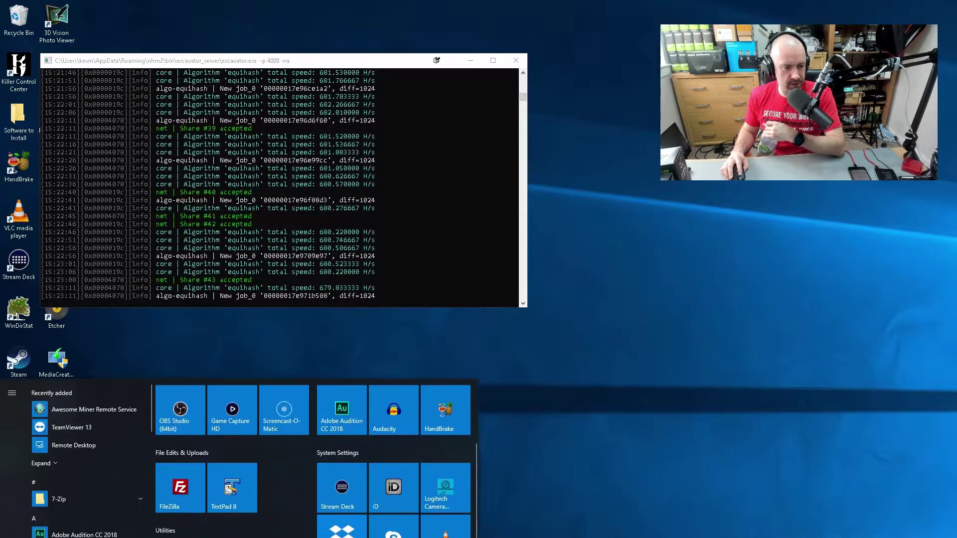
{"action": "left_click", "coordinate": [342, 412]}
{"action": "left_click", "coordinate": [782, 425]}
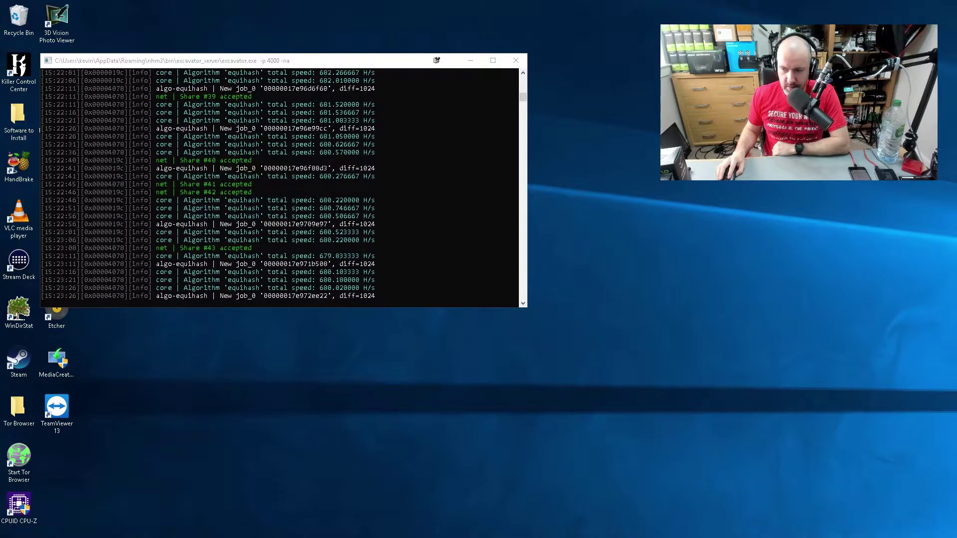
{"action": "key", "text": "super"}
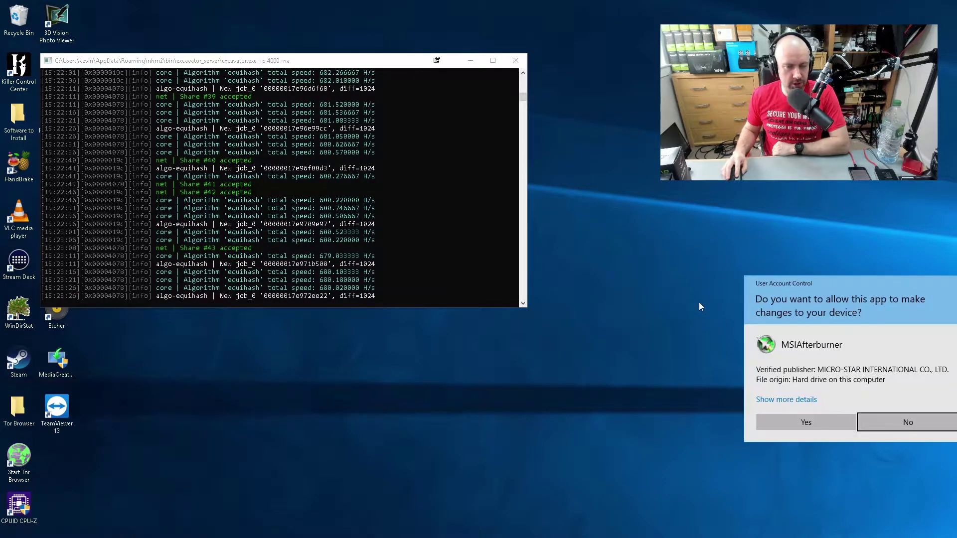
{"action": "left_click", "coordinate": [825, 424]}
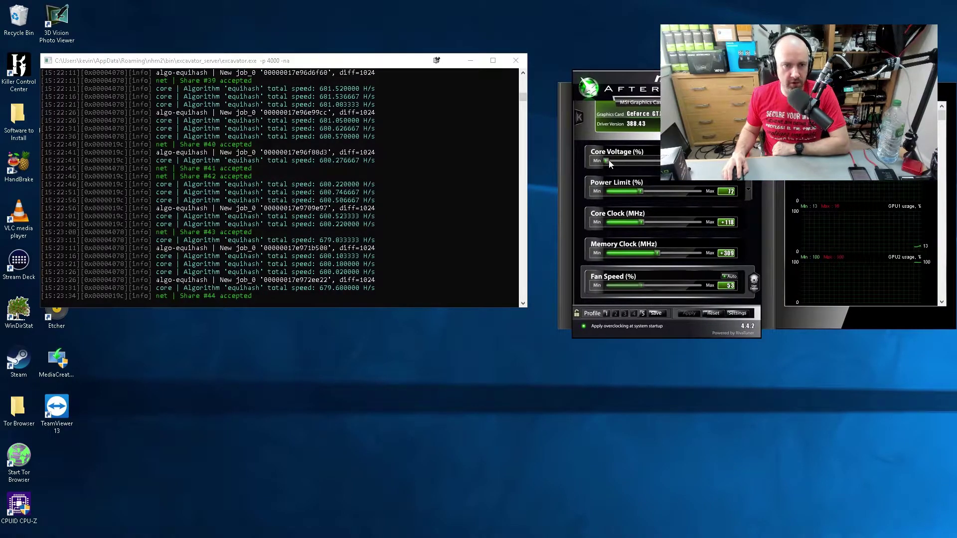
- Drag the Core Voltage (%) slider up to +79%
{"action": "left_click_drag", "start_coordinate": [608, 161], "coordinate": [665, 161]}
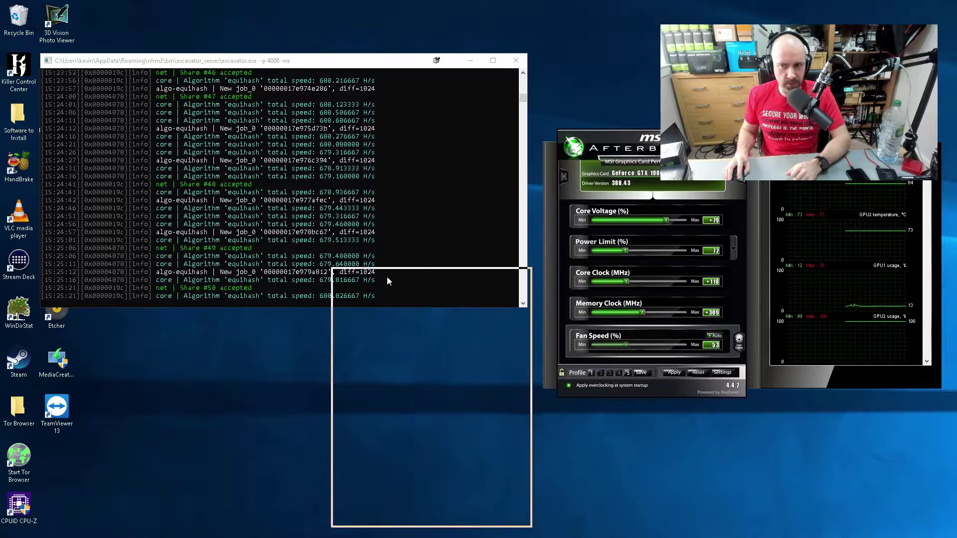
- Review the GPU-Z Sensors readings, then close GPU-Z
{"action": "left_click", "coordinate": [396, 300]}
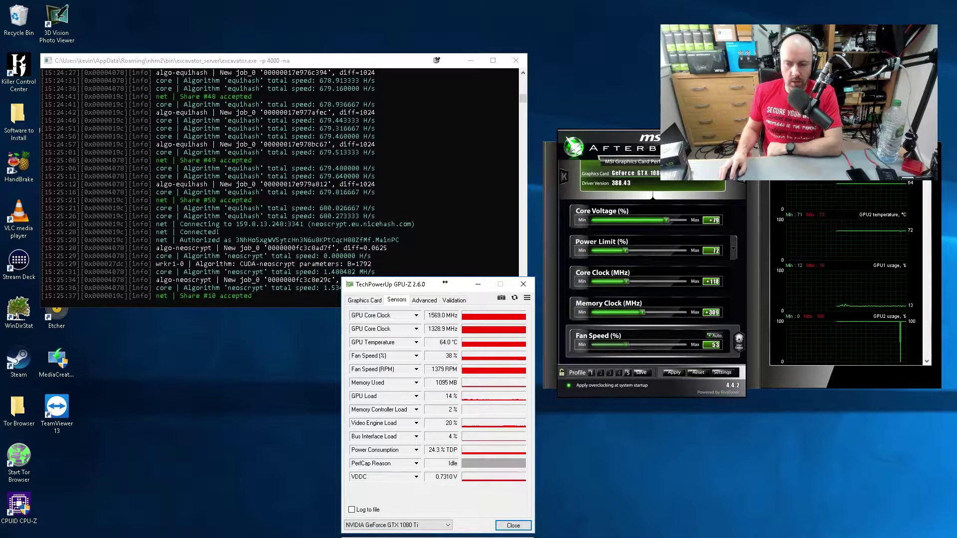
{"action": "left_click", "coordinate": [523, 284]}
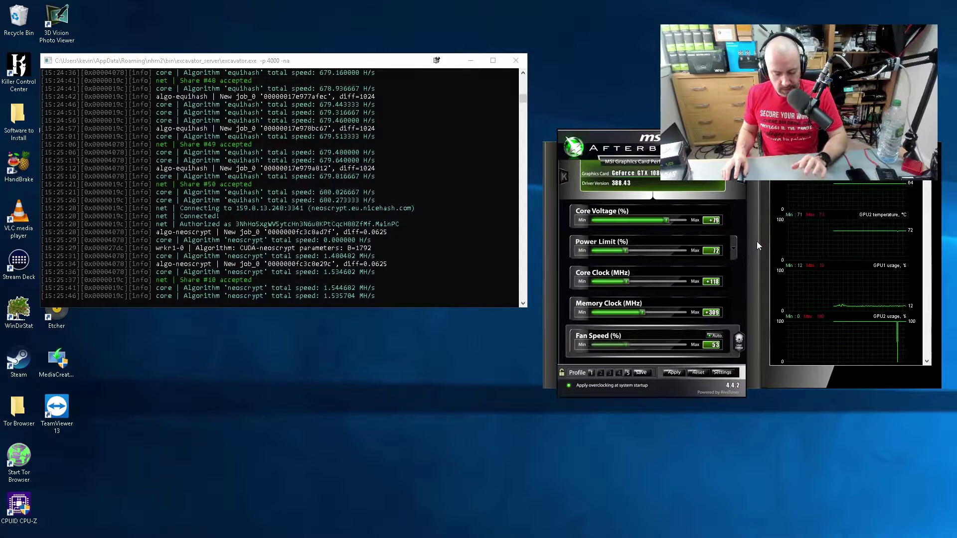
{"action": "mouse_move", "coordinate": [779, 250]}
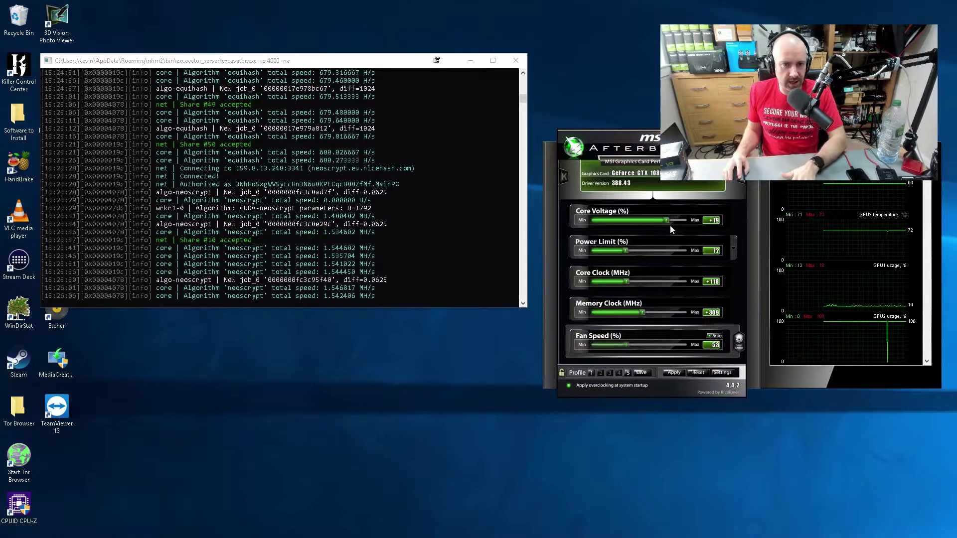
- Uncheck Unlock voltage control in Afterburner properties and accept the restart
{"action": "left_click", "coordinate": [720, 372]}
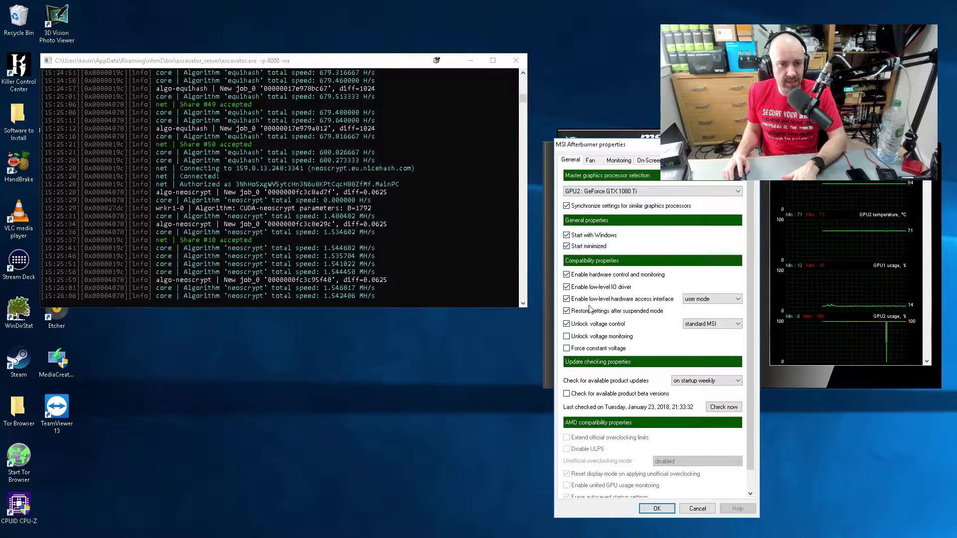
{"action": "left_click", "coordinate": [567, 324]}
{"action": "left_click", "coordinate": [657, 508]}
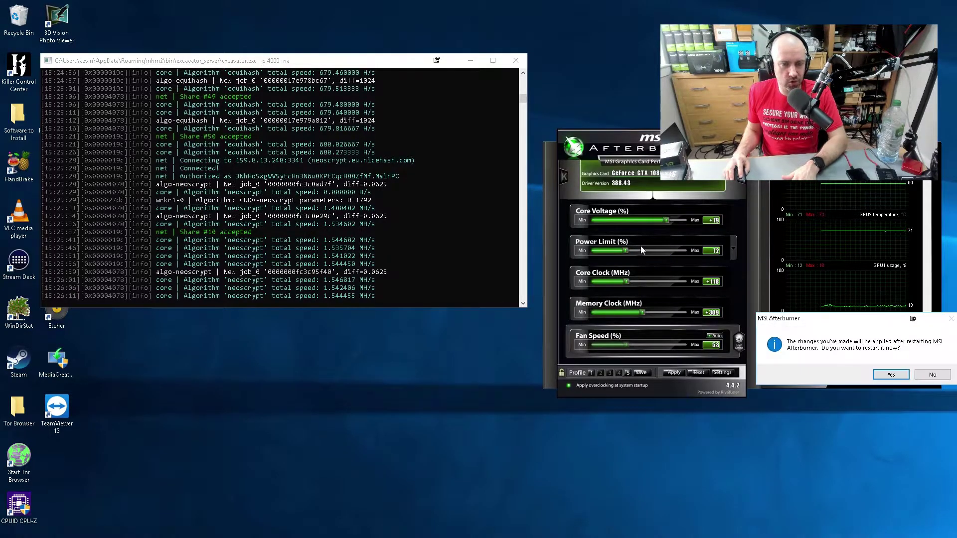
{"action": "left_click", "coordinate": [887, 375]}
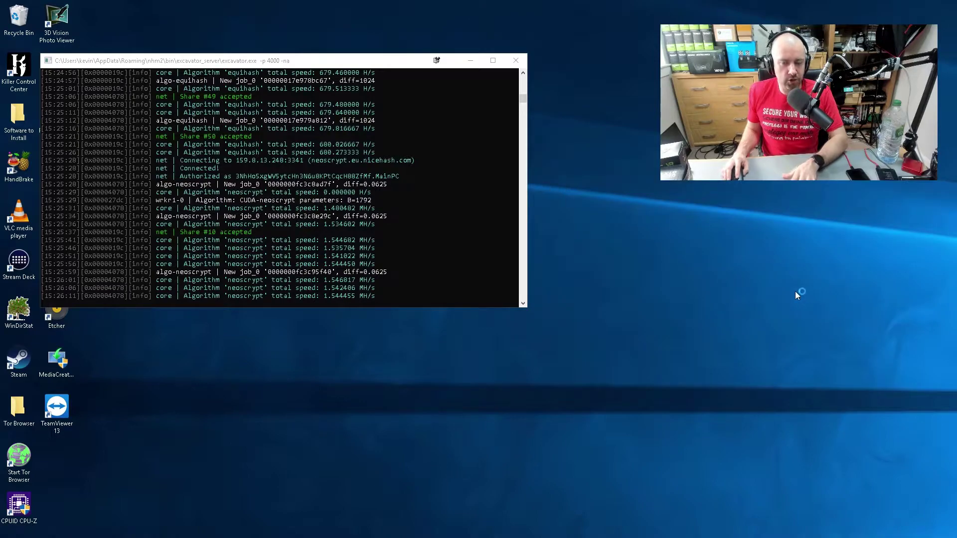
- Relaunch MSI Afterburner from the Start menu
{"action": "key", "text": "super"}
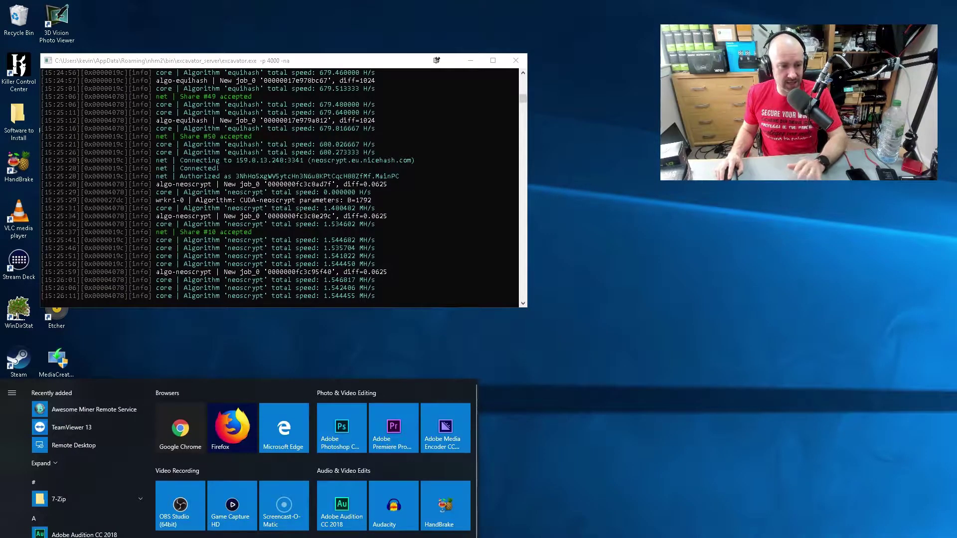
{"action": "scroll", "coordinate": [313, 458], "scroll_direction": "down", "scroll_amount": 3}
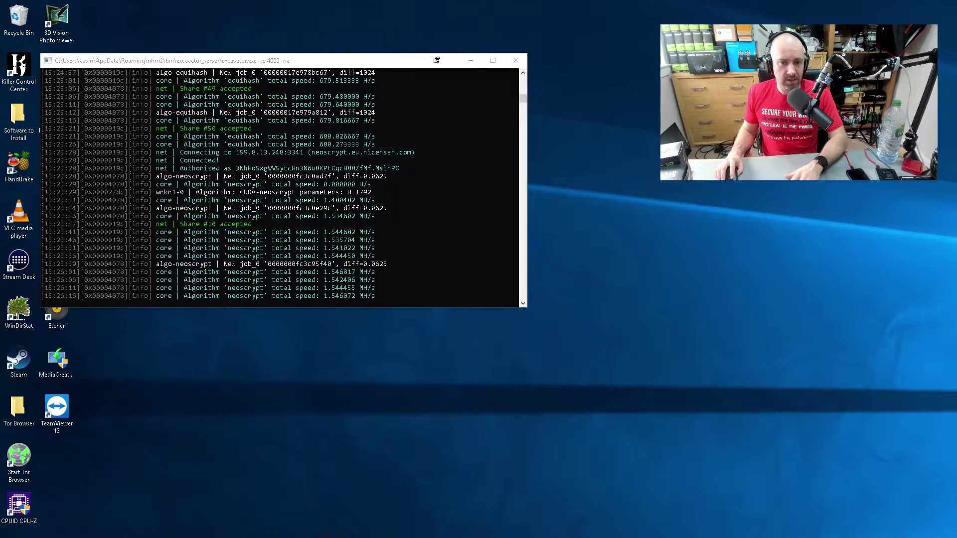
{"action": "left_click", "coordinate": [803, 425]}
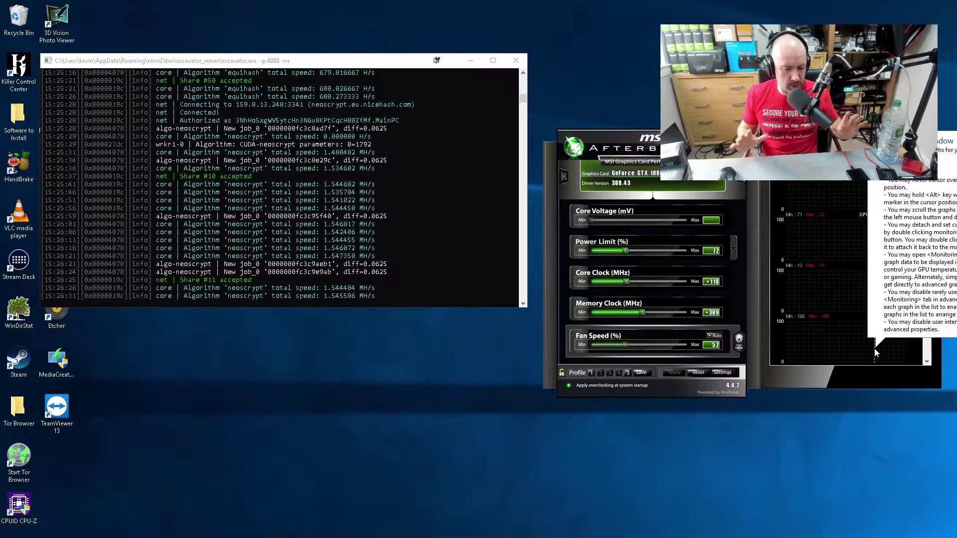
{"action": "mouse_move", "coordinate": [868, 354]}
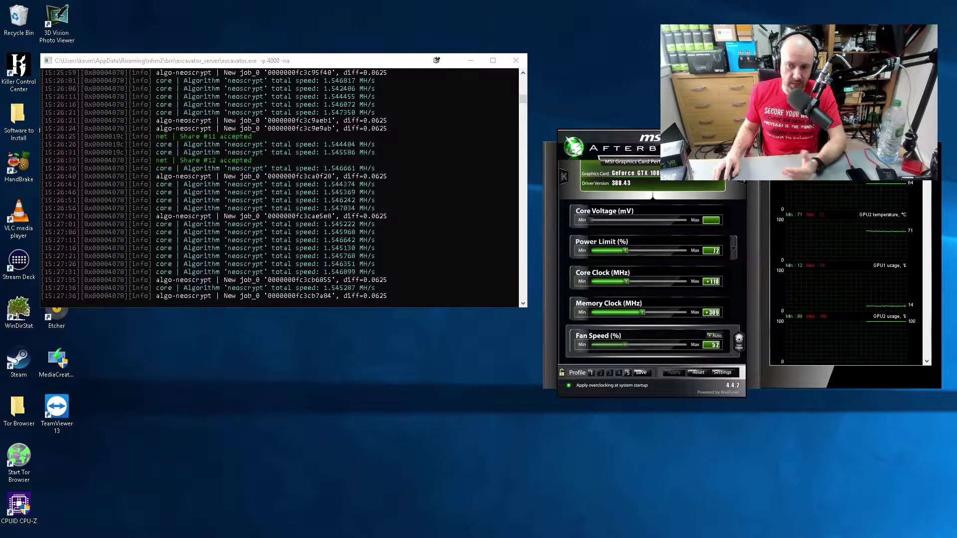
- Place GPU-Z below the miner console, showing its Sensors readings
{"action": "left_click_drag", "start_coordinate": [690, 390], "coordinate": [339, 313]}
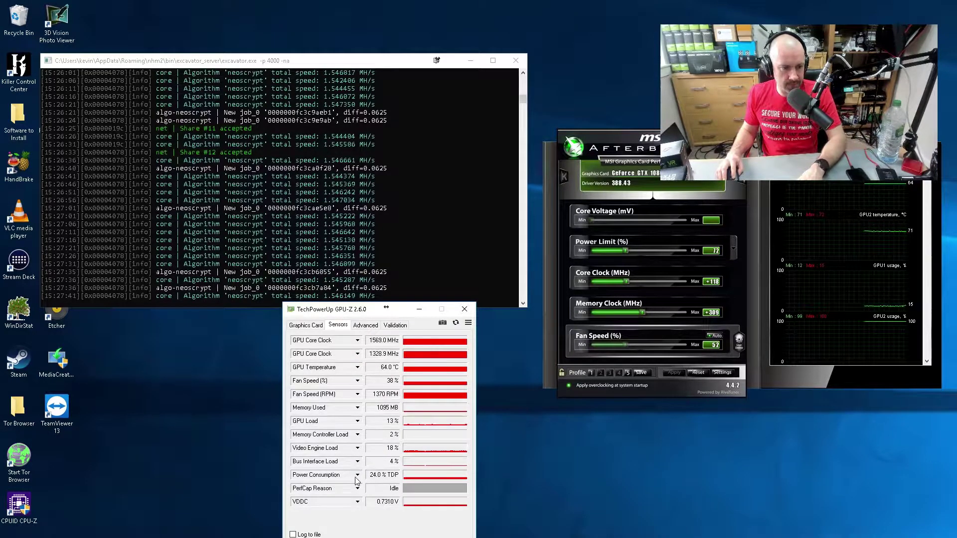
{"action": "mouse_move", "coordinate": [348, 478]}
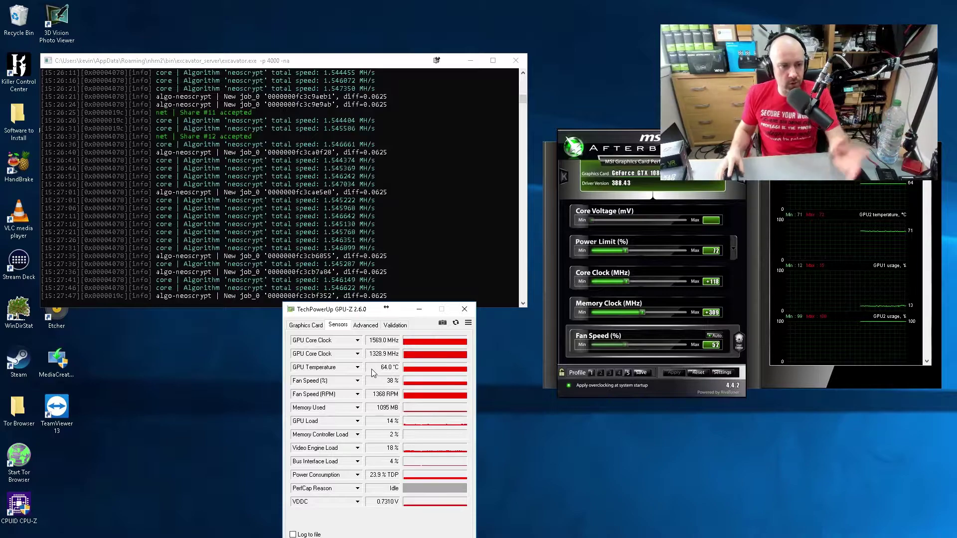
{"action": "left_click", "coordinate": [317, 327]}
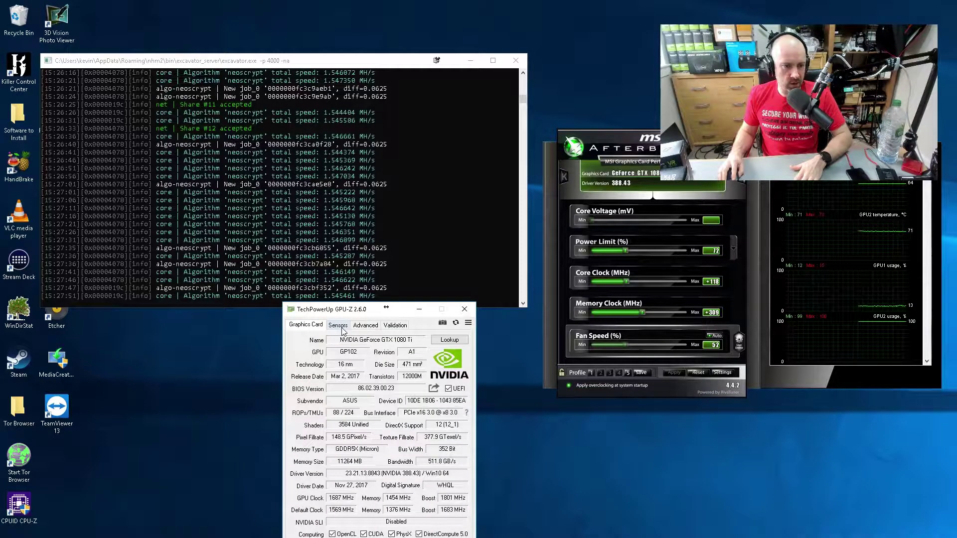
{"action": "left_click", "coordinate": [338, 327]}
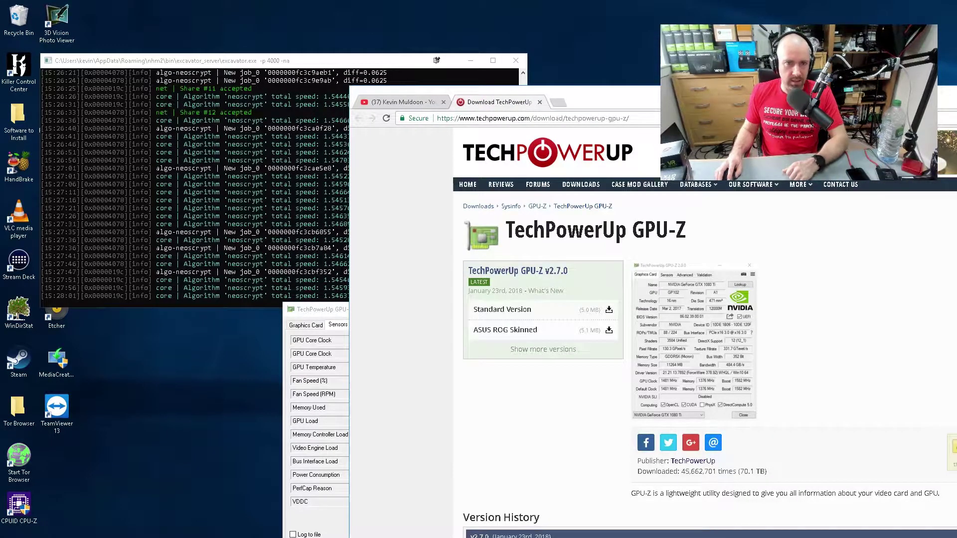
- Move the TechPowerUp download page aside and close the browser to reveal GPU-Z
{"action": "left_click_drag", "start_coordinate": [711, 107], "coordinate": [450, 128]}
{"action": "mouse_move", "coordinate": [652, 191]}
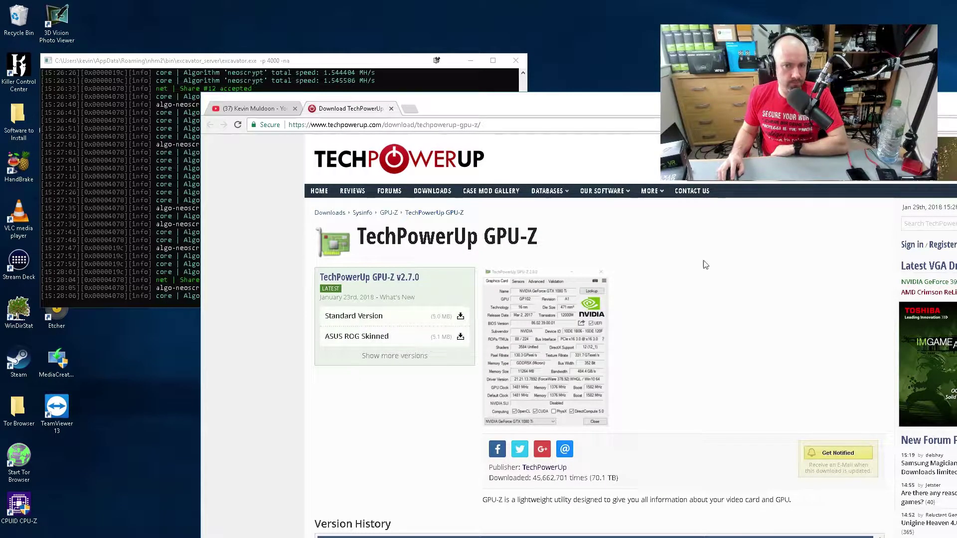
{"action": "key", "text": "alt+F4"}
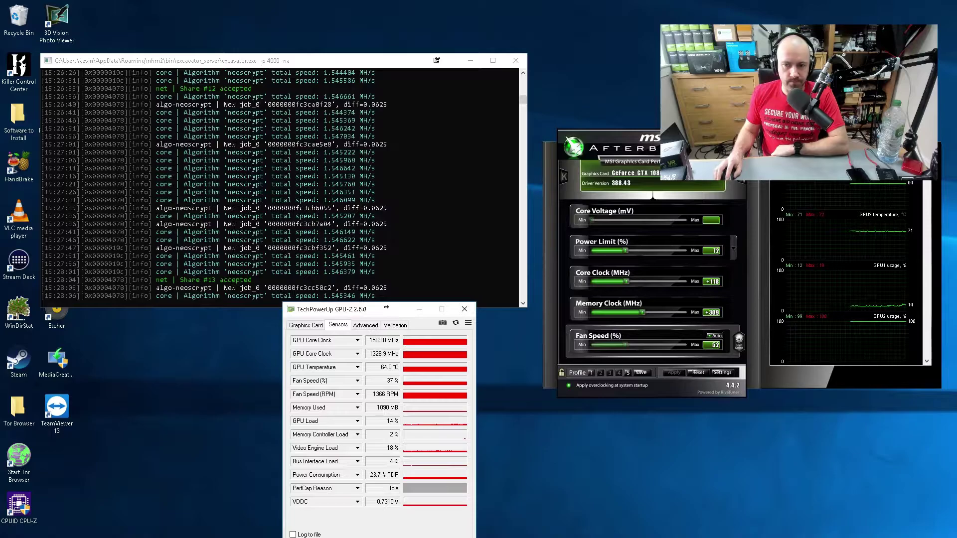